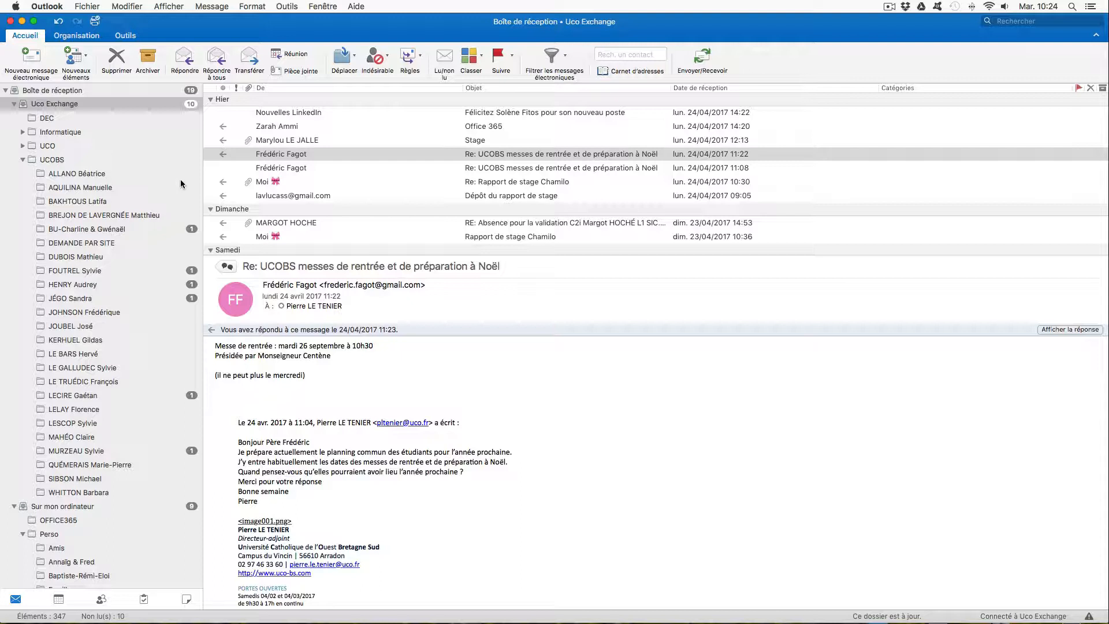
- Create a folder in the Uco Exchange mailbox named with the correspondent's surname and first name, and move it into UCOBS
left_click(56, 106)
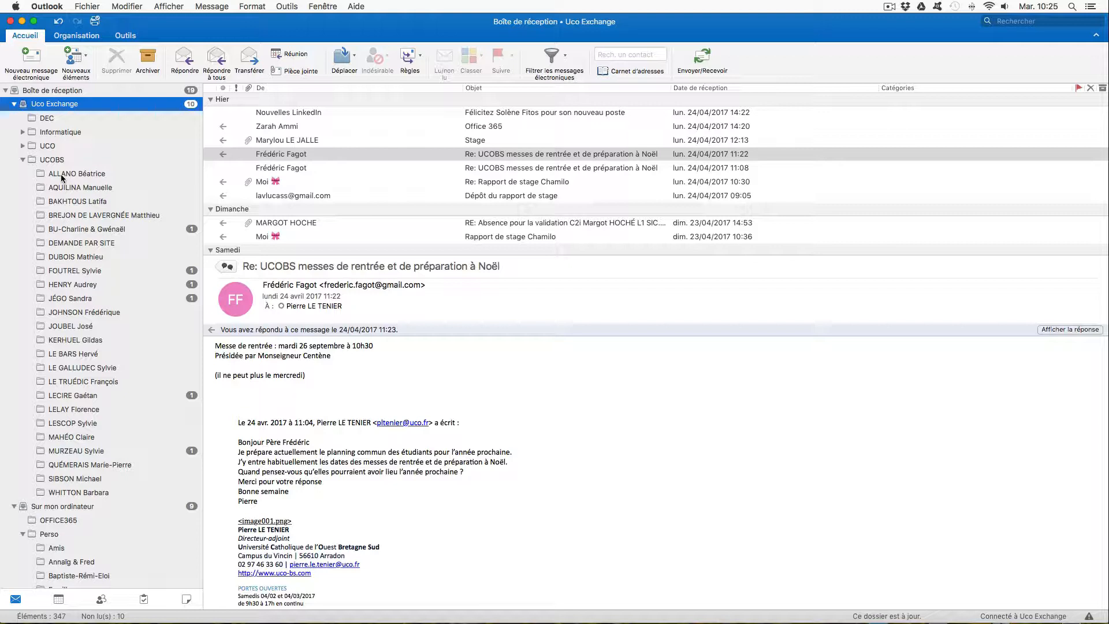
right_click(45, 108)
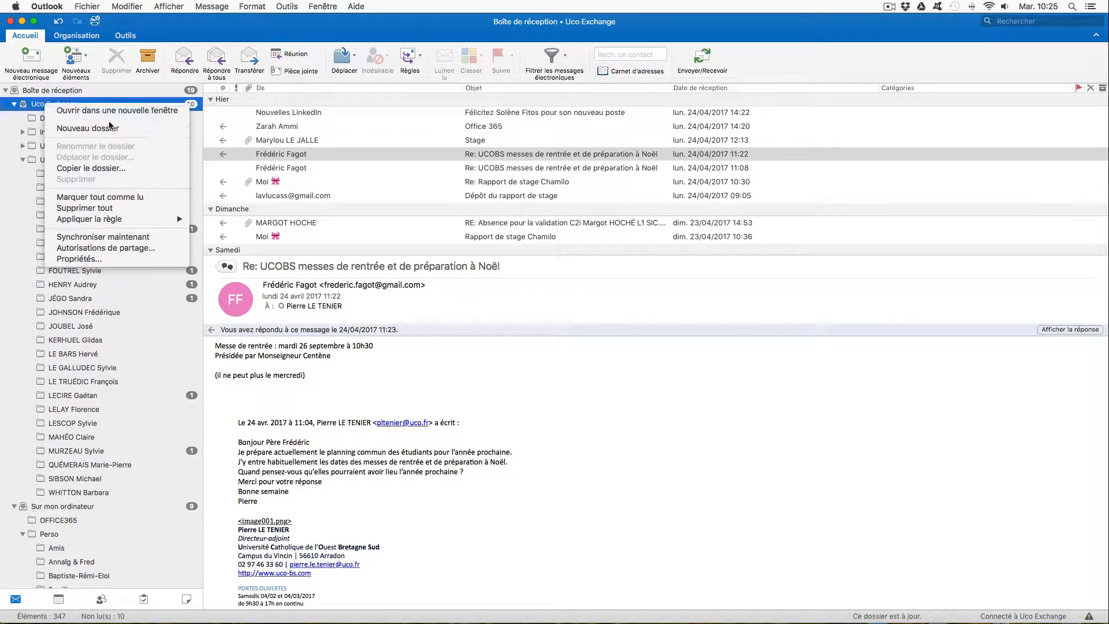
left_click(161, 129)
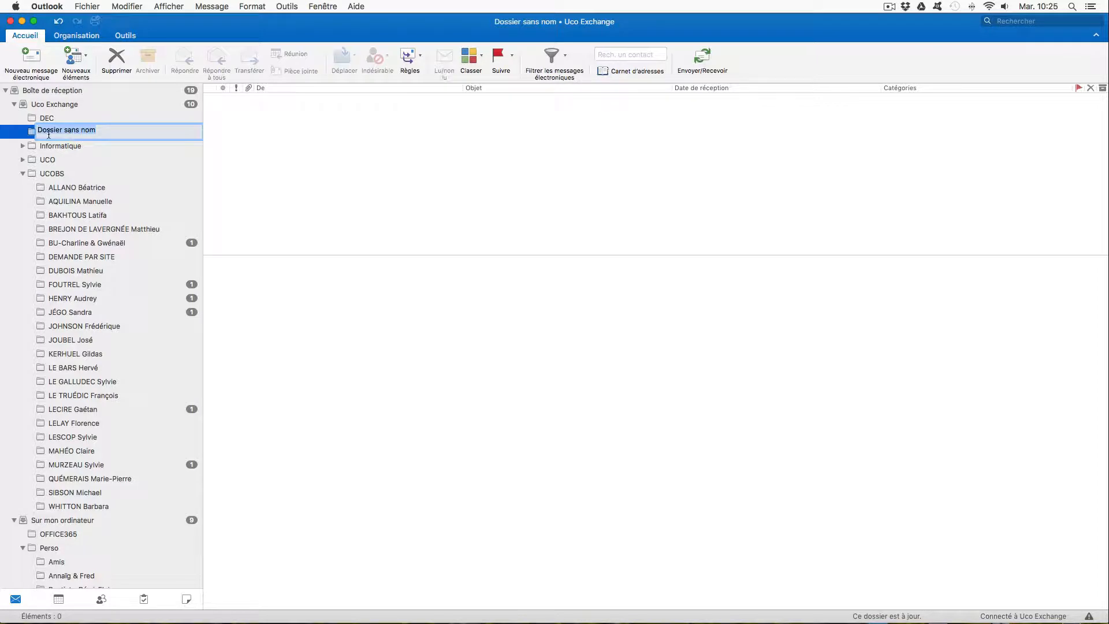
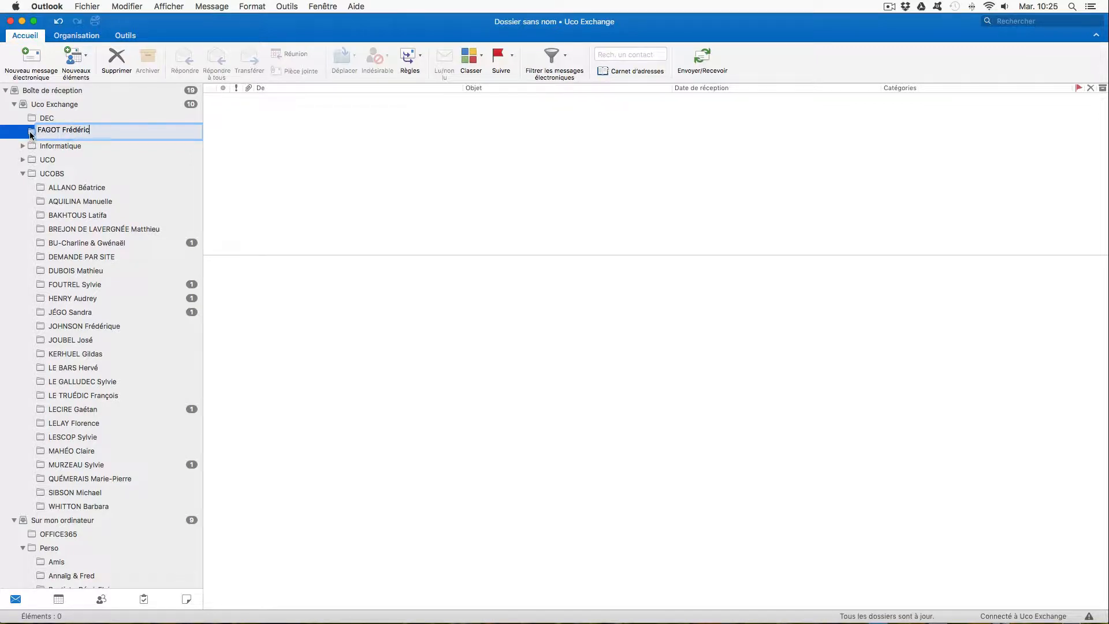
left_click_drag(31, 135, 33, 177)
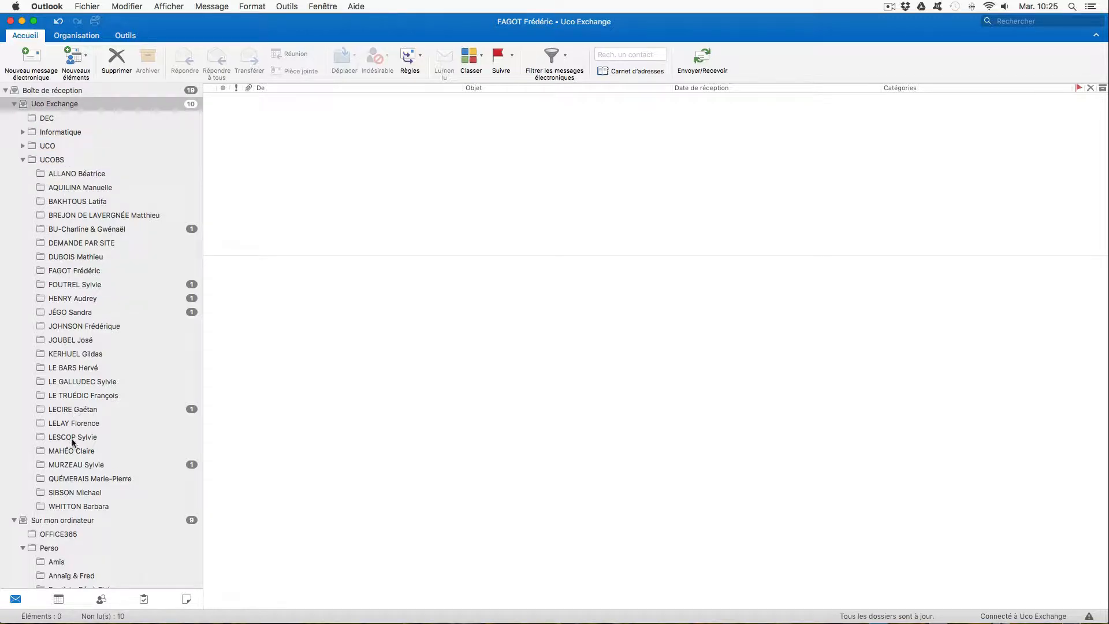
- Select the 24/04/2017 11:22 message "Re: UCOBS messes de rentrée et de préparation à Noël" in the Uco Exchange inbox
left_click(53, 119)
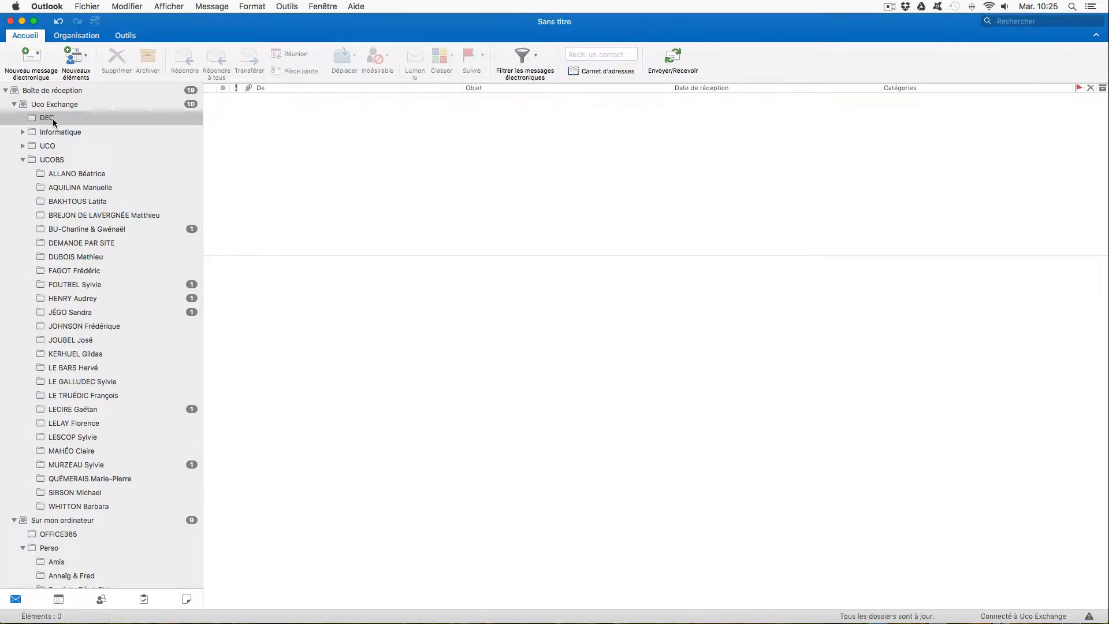
left_click(63, 104)
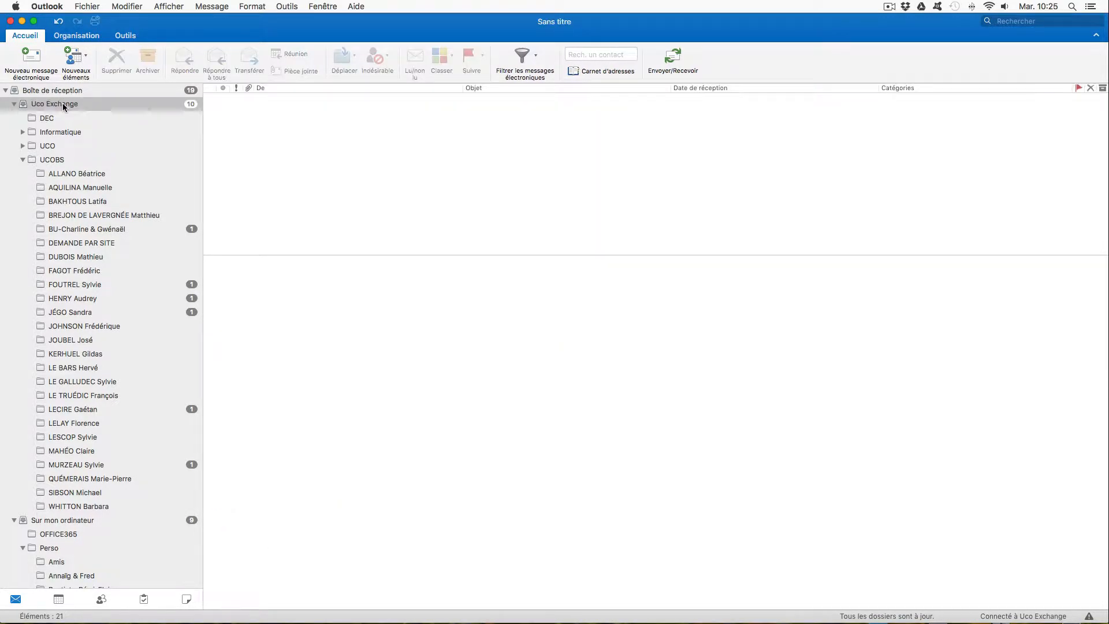
scroll(328, 201, "down", 3)
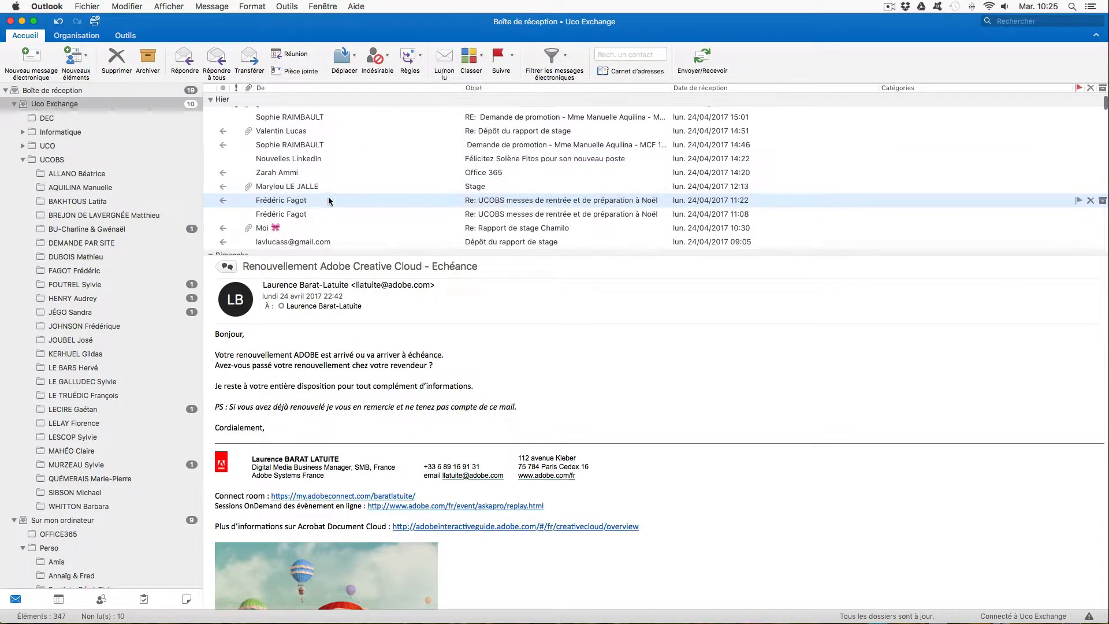
left_click(286, 195)
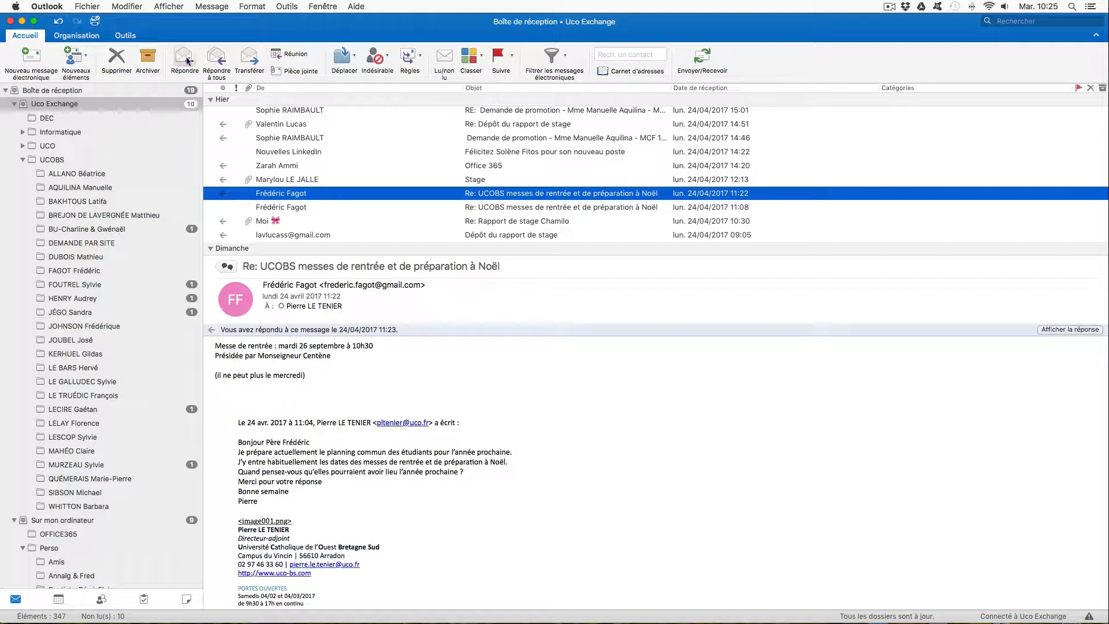
- Add a new client rule for Exchange based on the selected message
left_click(287, 7)
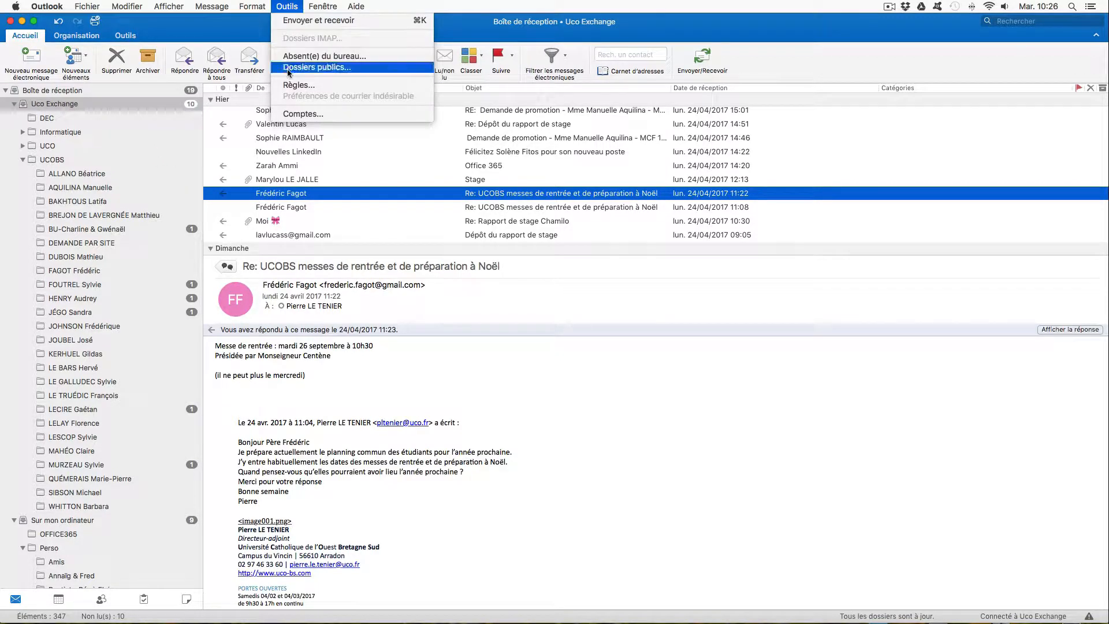
left_click(358, 87)
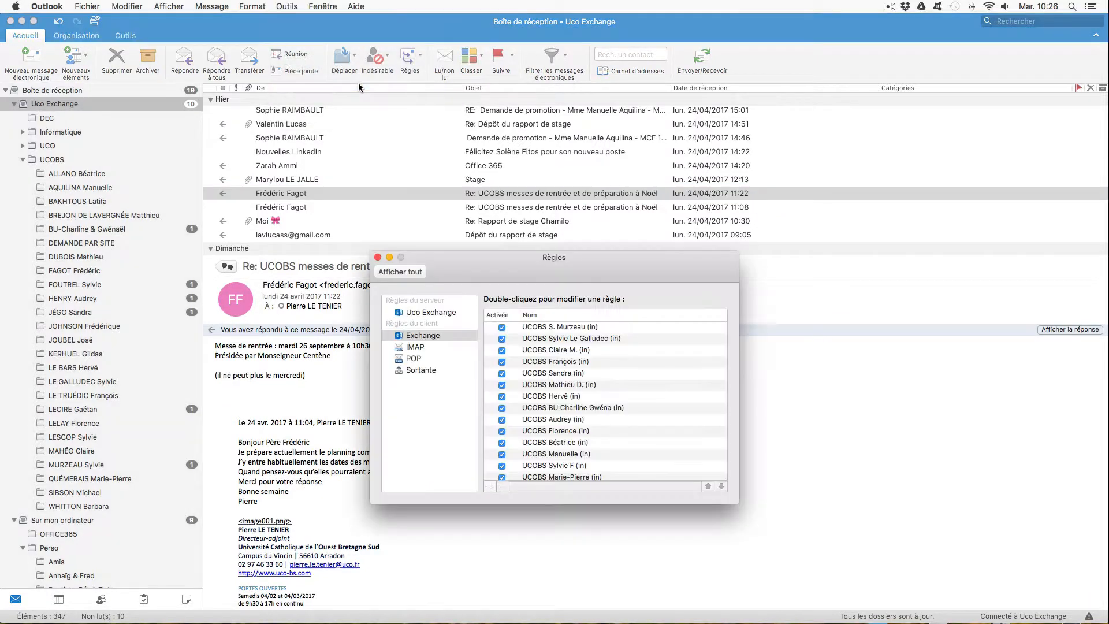
left_click_drag(493, 275, 421, 180)
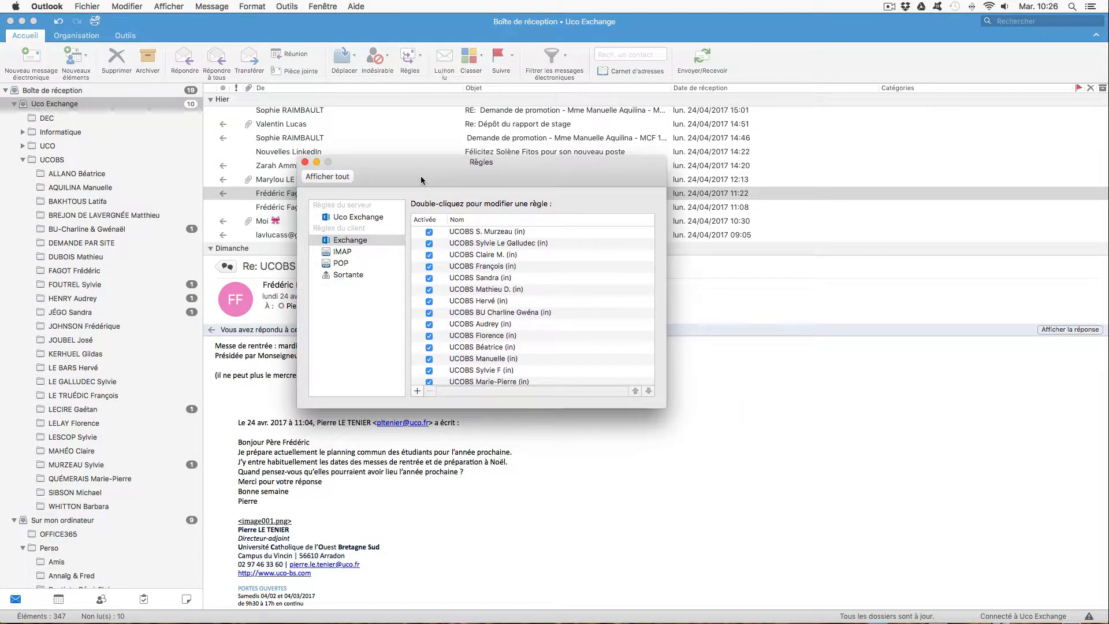
left_click(342, 242)
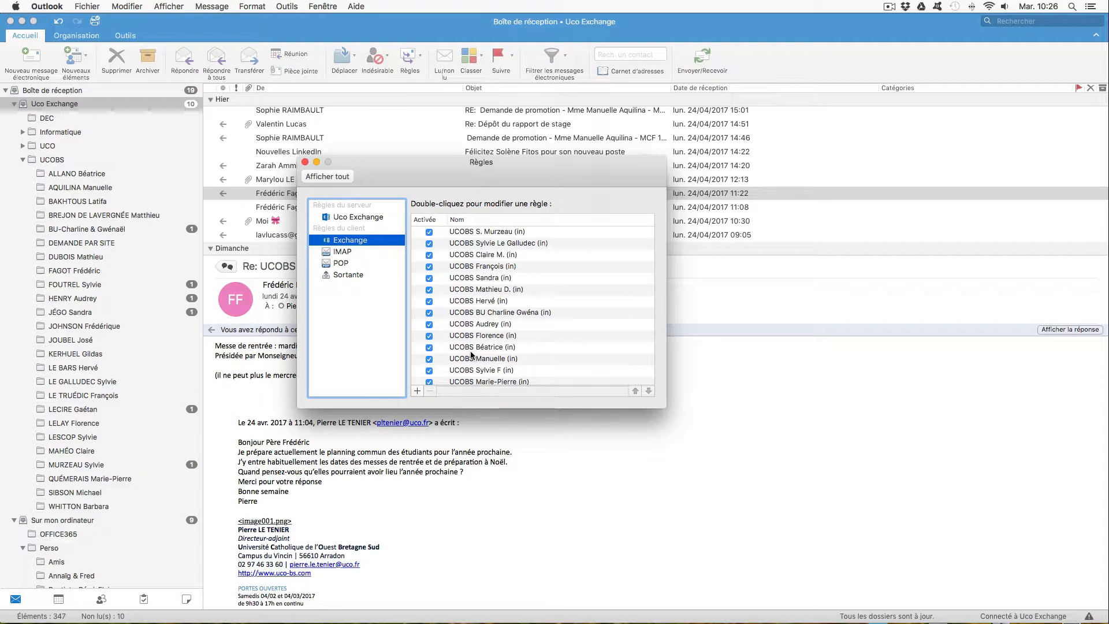
left_click(417, 394)
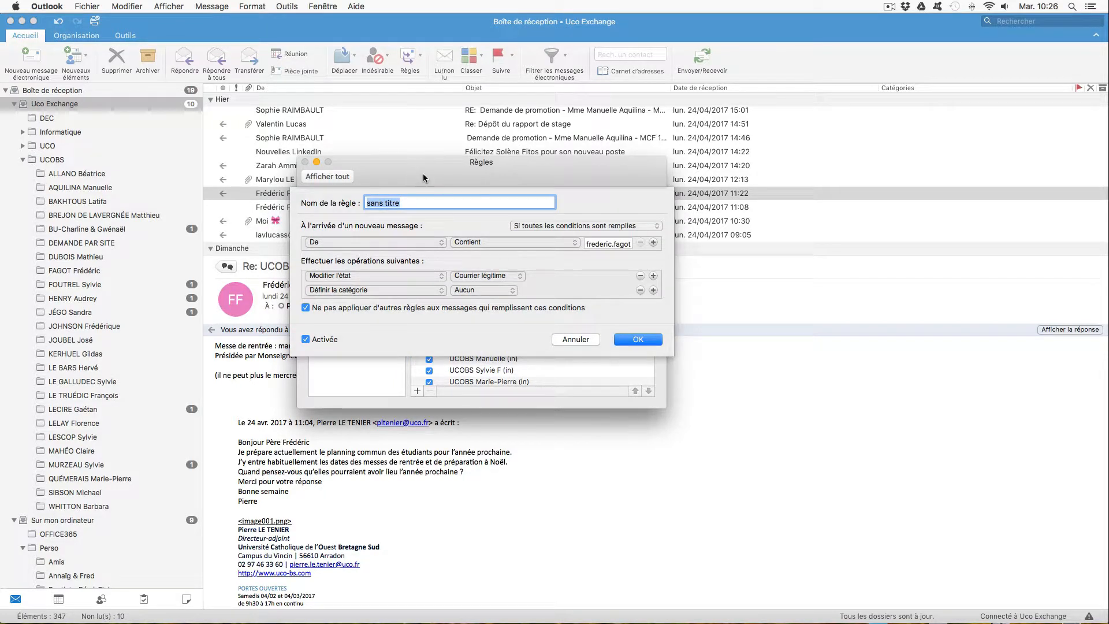
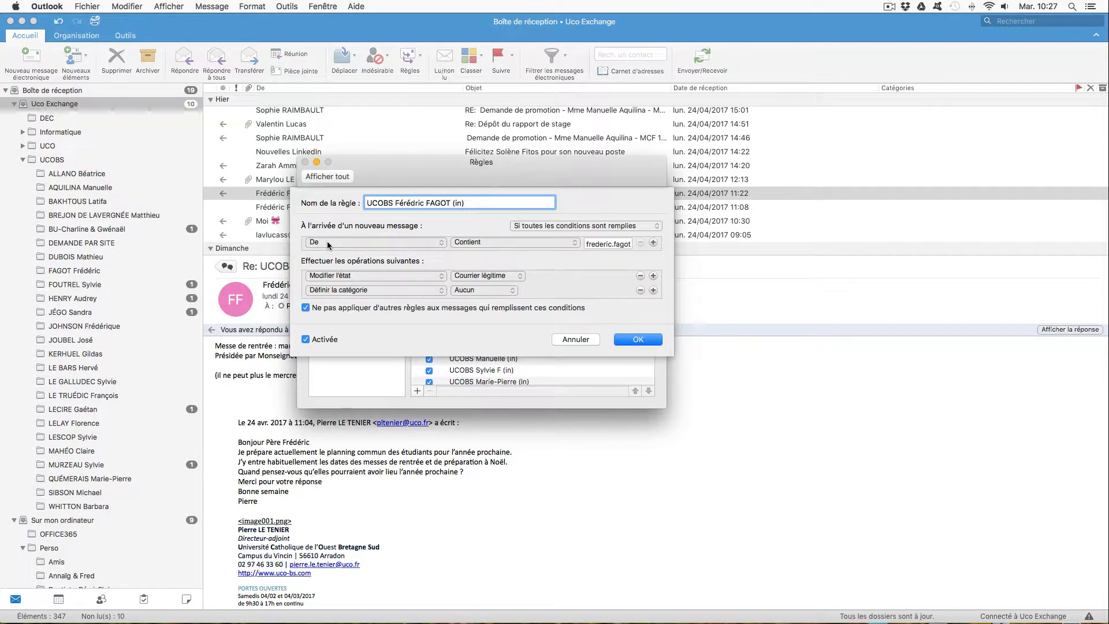
- Use "De" "Contient" as the rule's condition and check that it holds the sender's full e-mail address
left_click(474, 244)
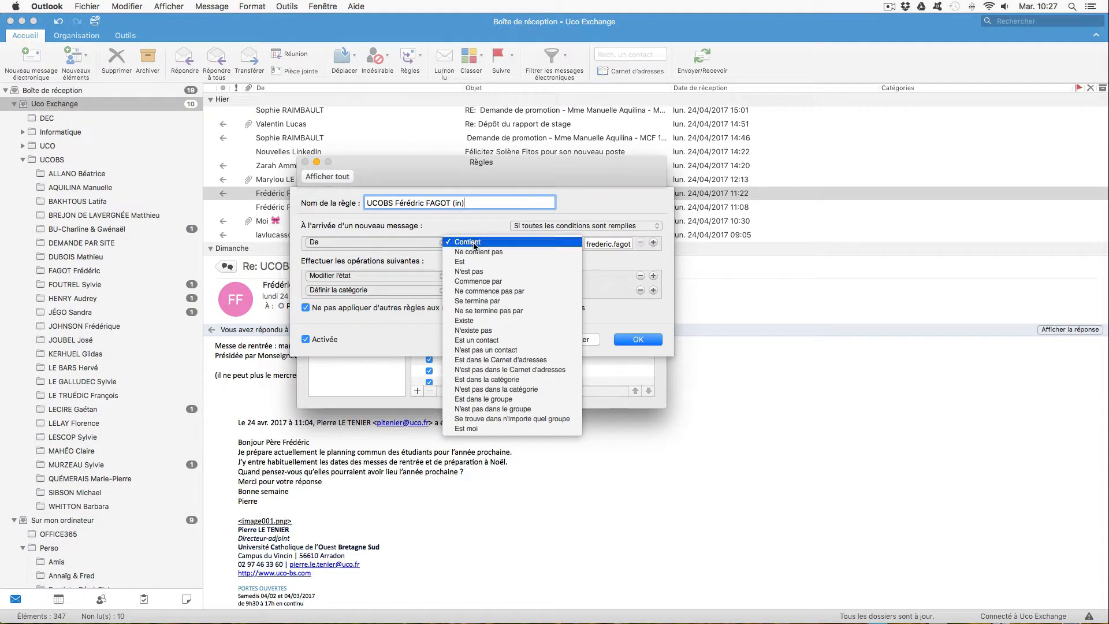
left_click(470, 243)
left_click(608, 245)
left_click_drag(610, 245, 643, 245)
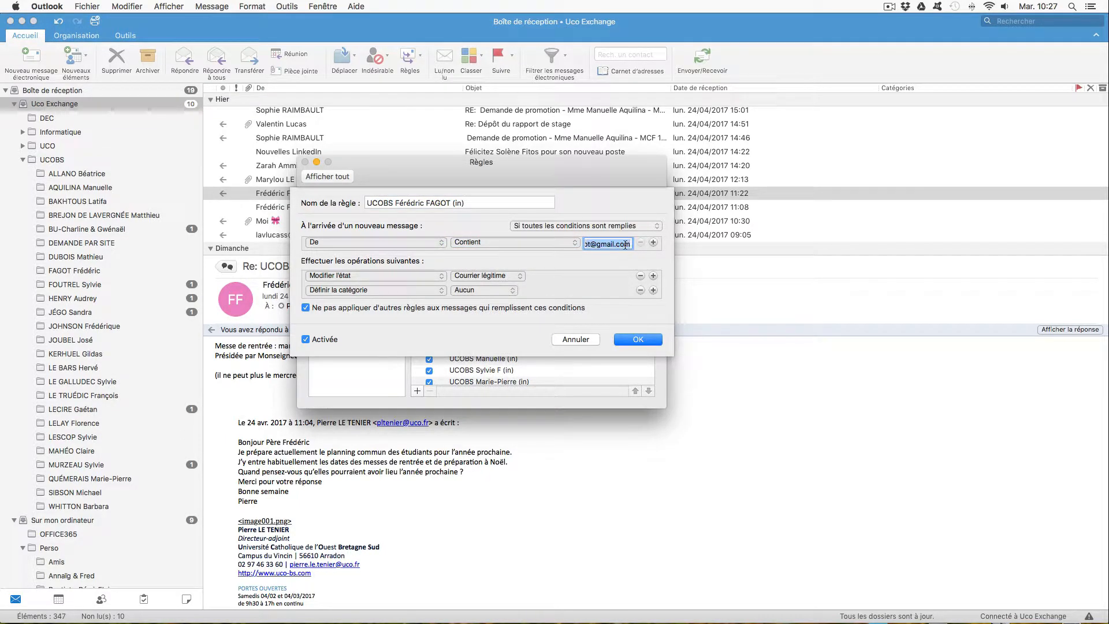
left_click(625, 244)
- Make the rule move messages to the correspondent's Uco Exchange folder, and remove the "Définir la catégorie" action
left_click(393, 275)
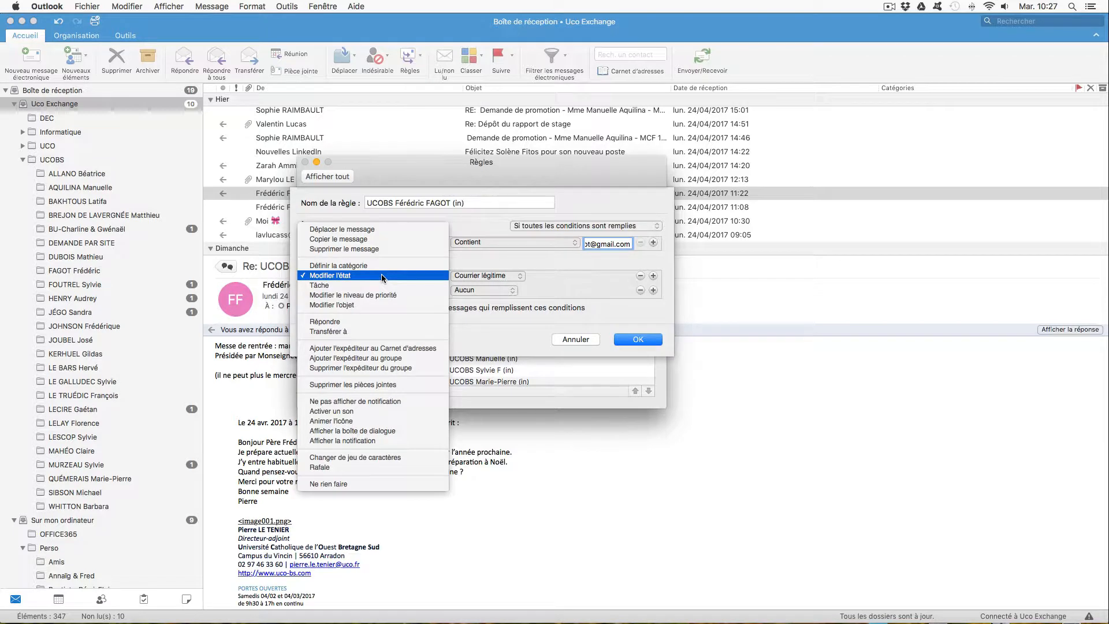
left_click(390, 230)
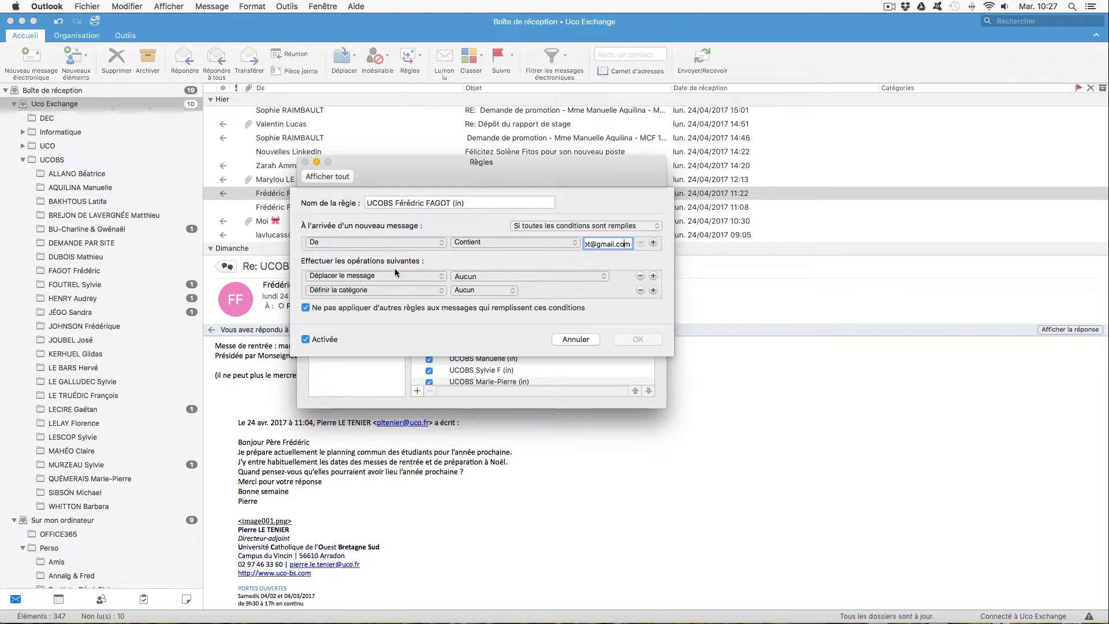
left_click(478, 276)
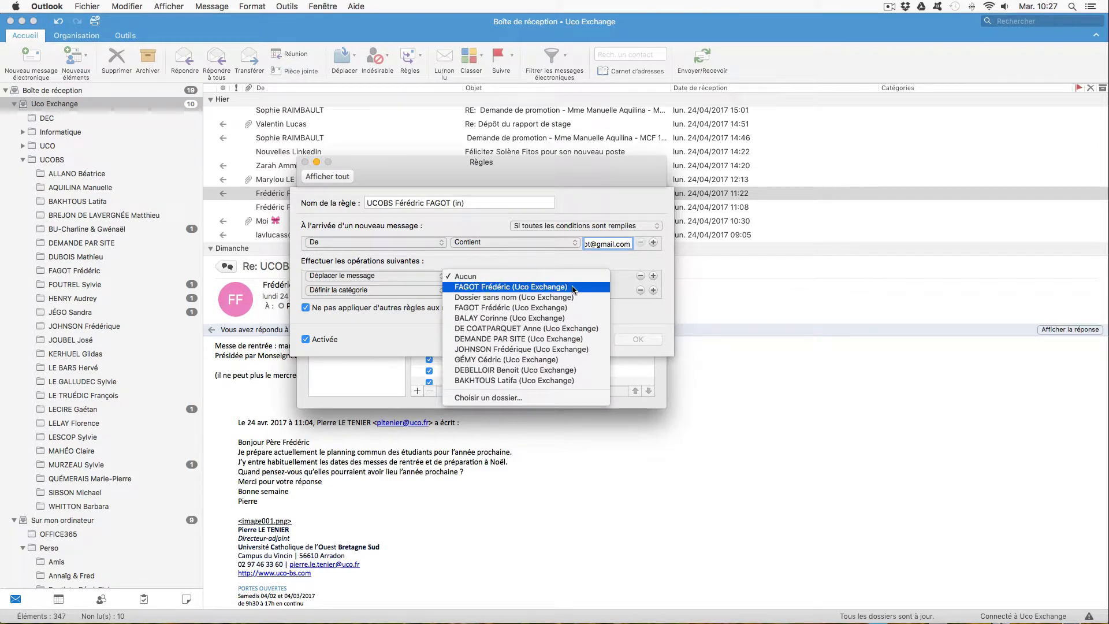
left_click(531, 291)
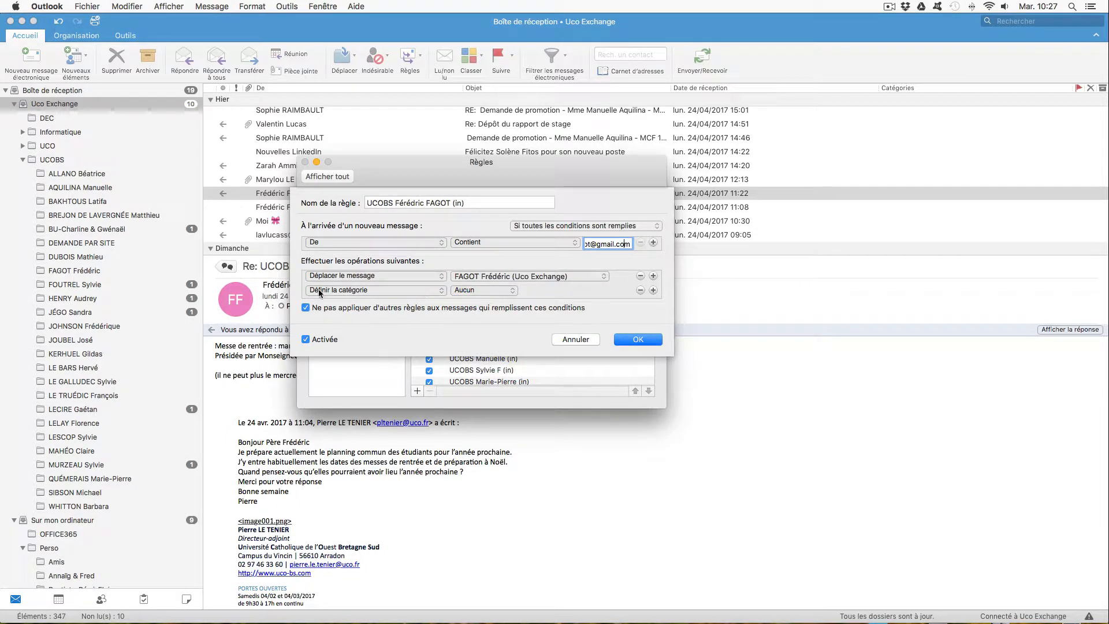
left_click(640, 289)
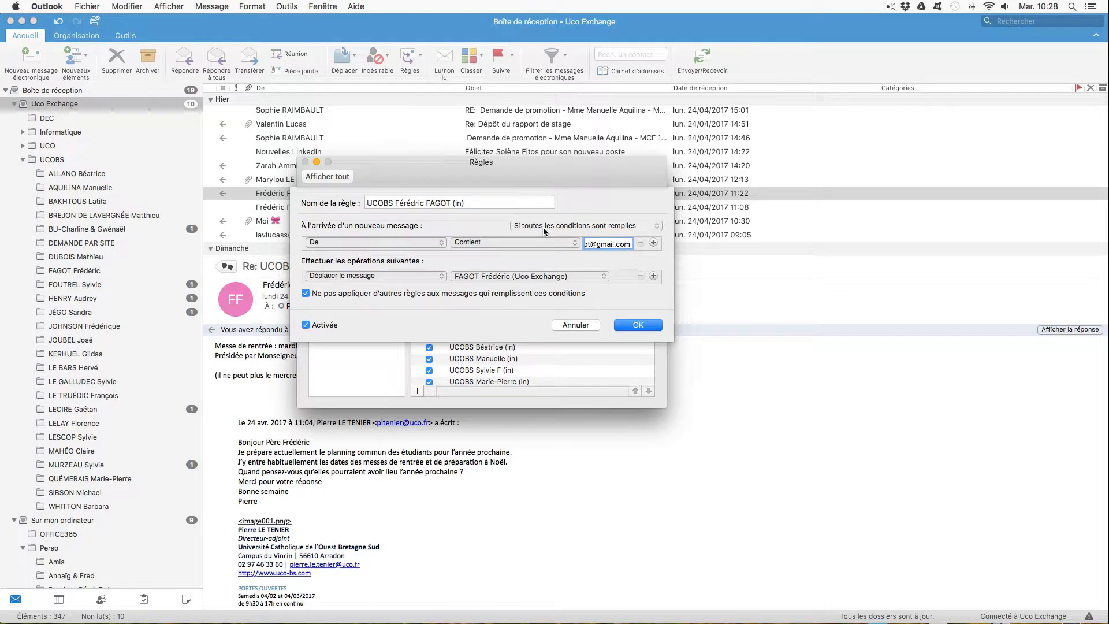
- Have the rule apply "Si une des conditions est remplie" and save it
left_click(580, 227)
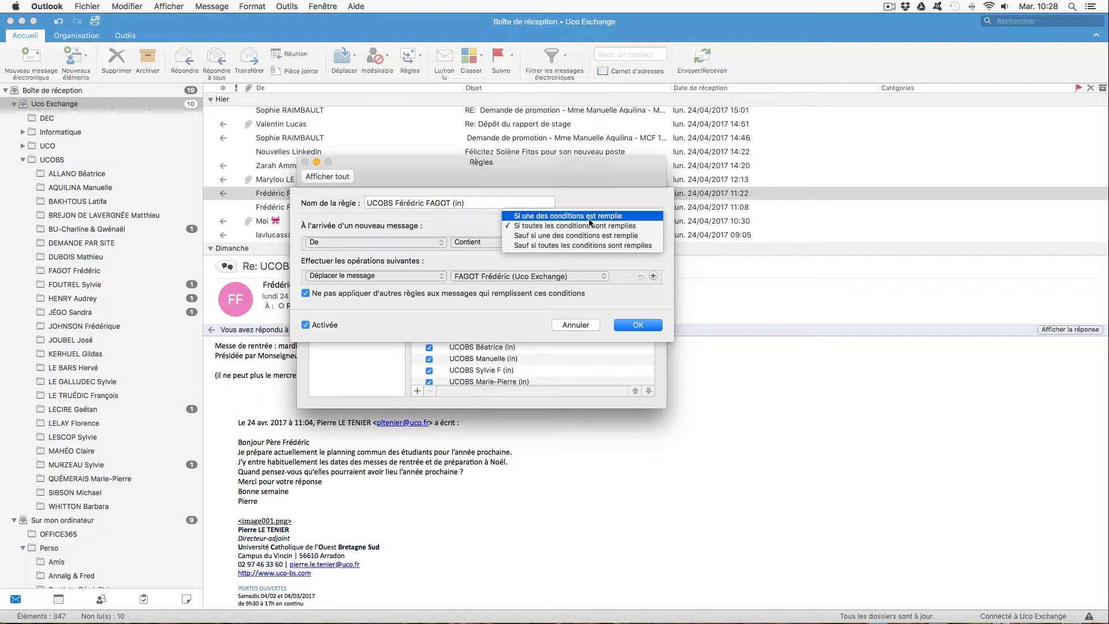
left_click(588, 216)
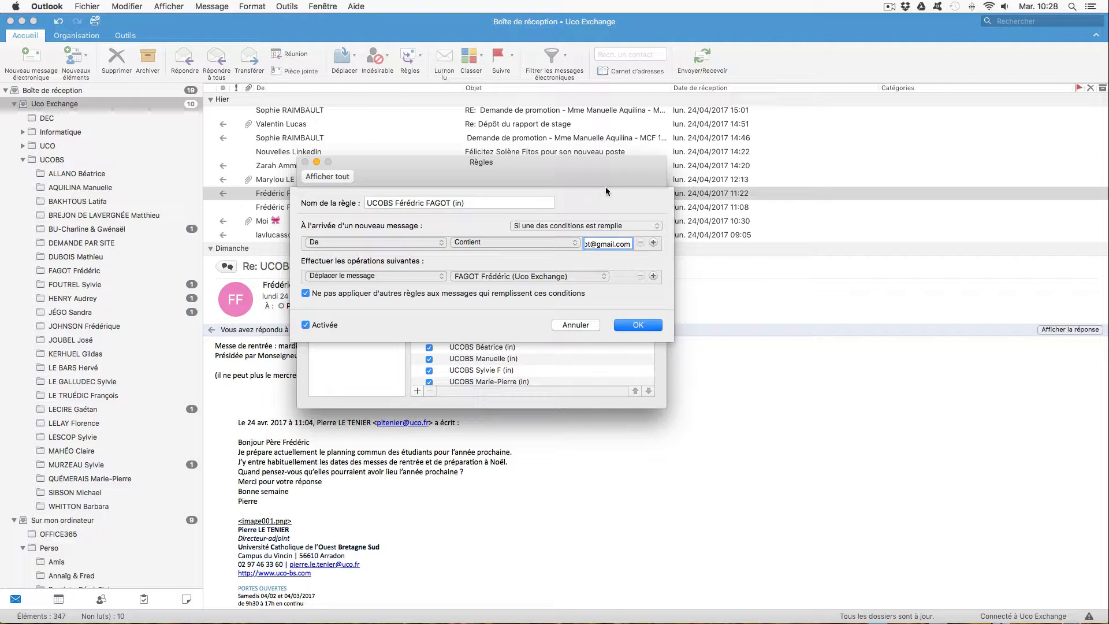
left_click(645, 328)
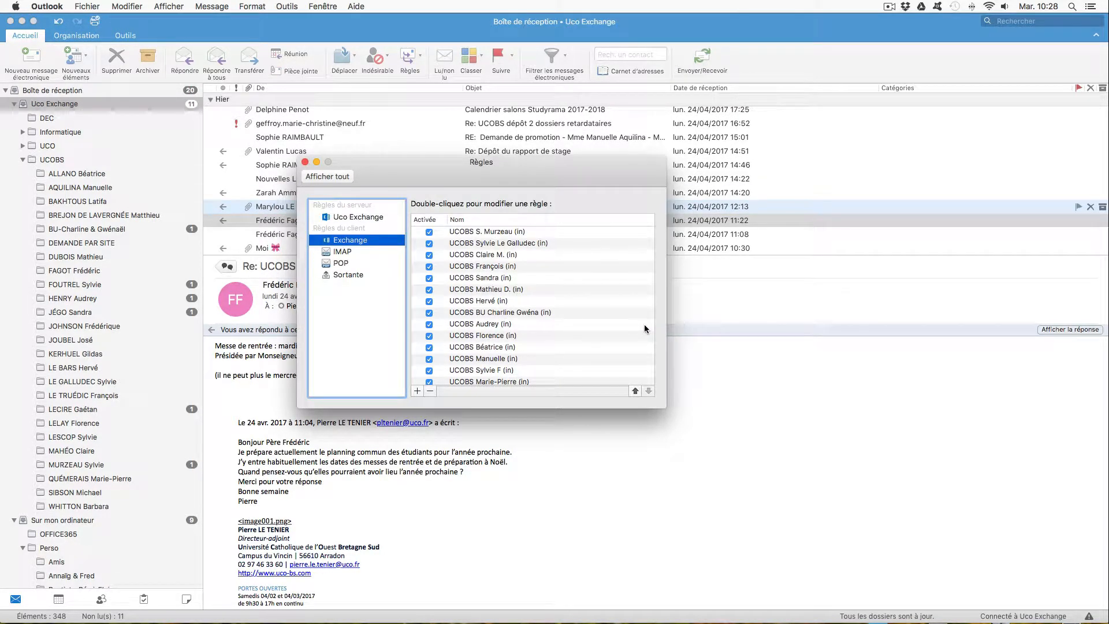
- Move the new rule up to the end of the UCOBS group, before the INFO rules, and close the rules window
scroll(643, 324, "down", 10)
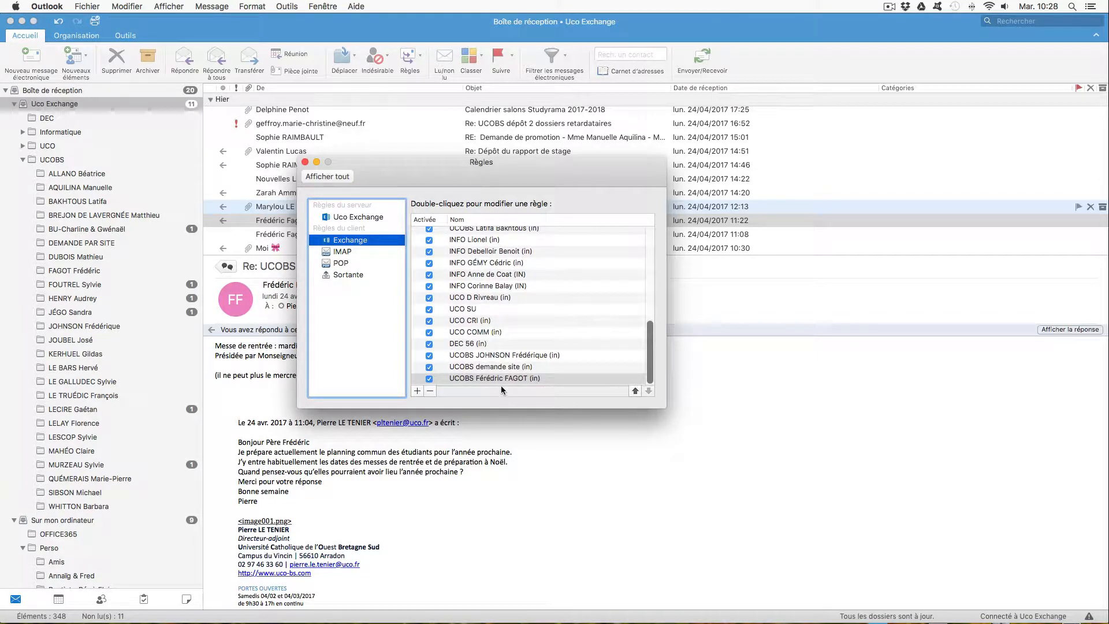
left_click_drag(495, 377, 516, 337)
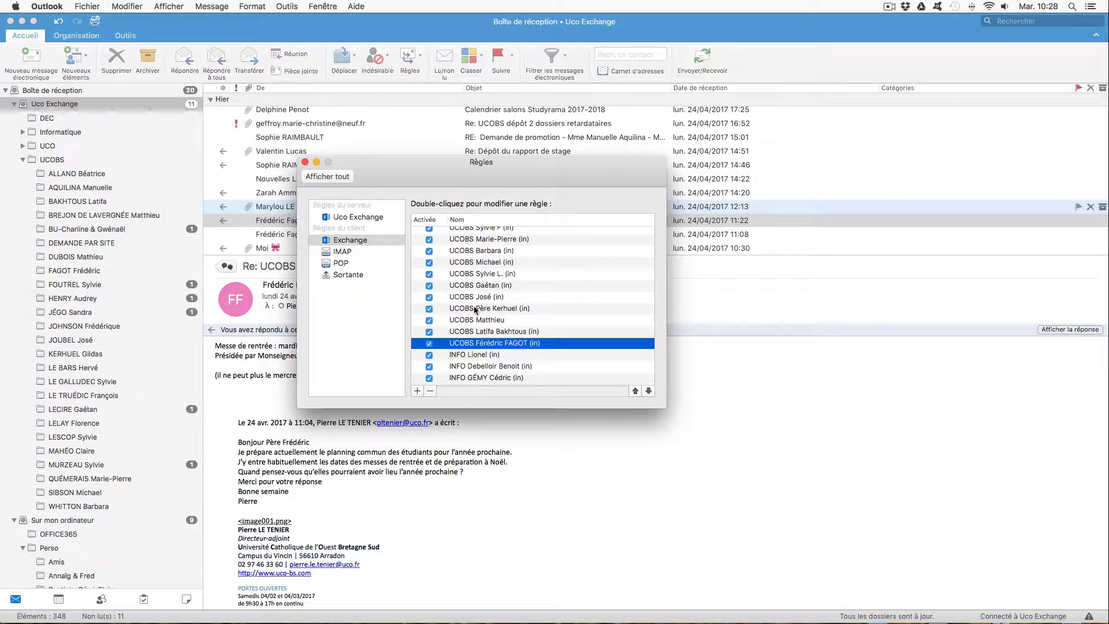
left_click(305, 163)
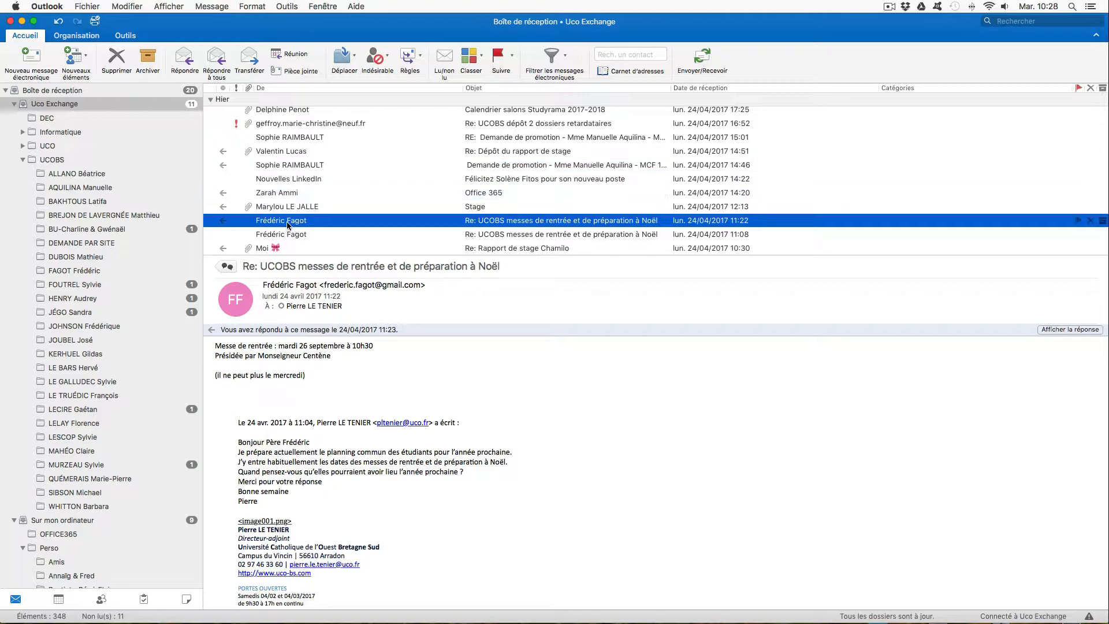
left_click(270, 125)
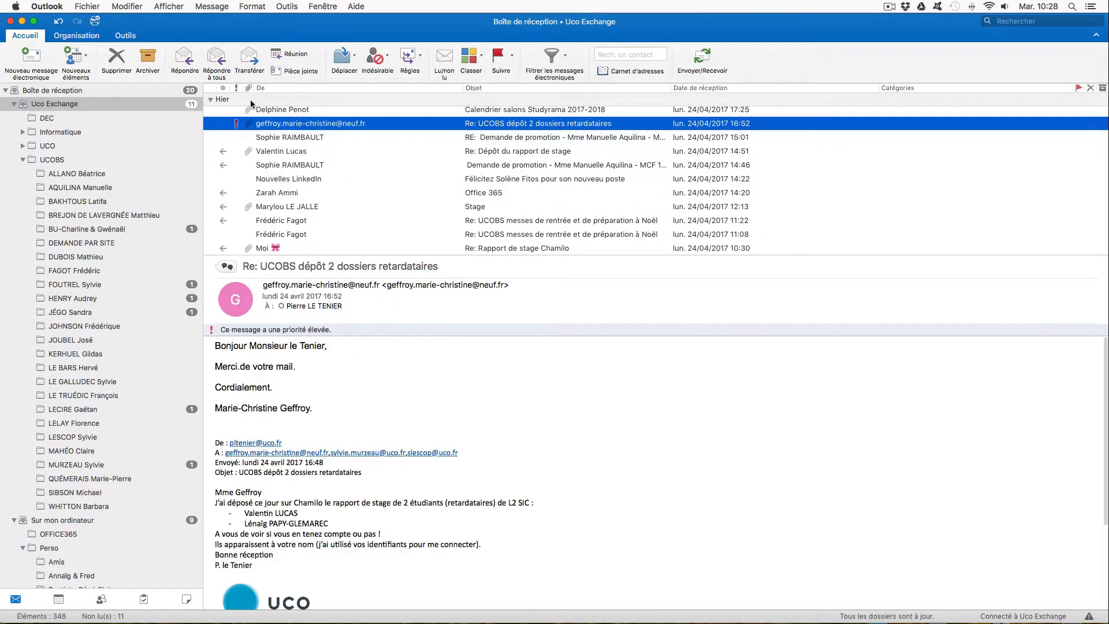
right_click(259, 139)
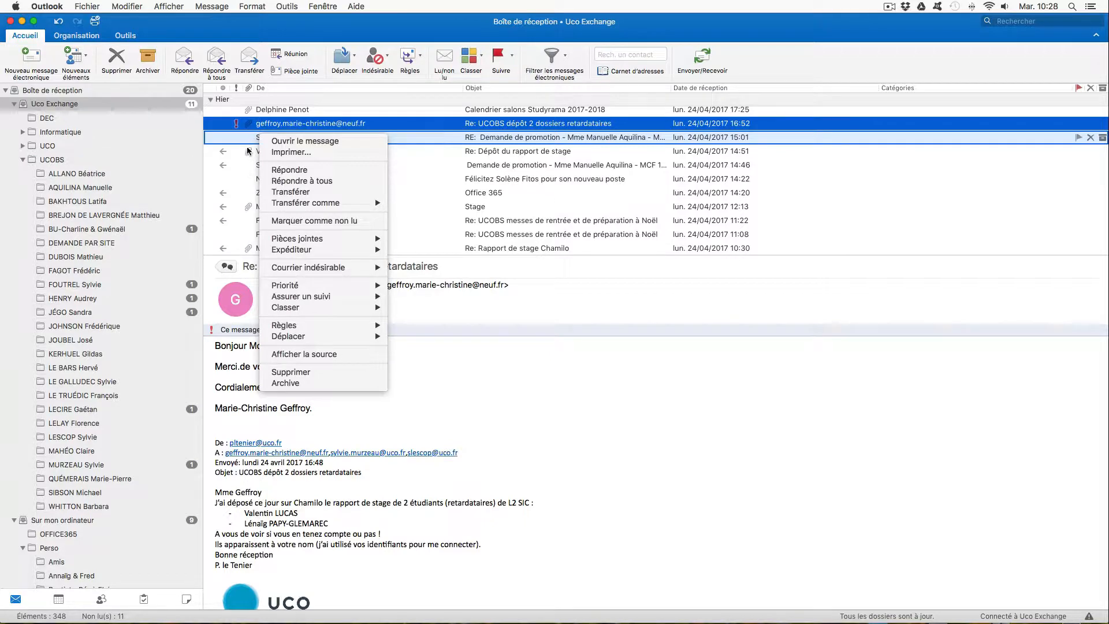
left_click(122, 4)
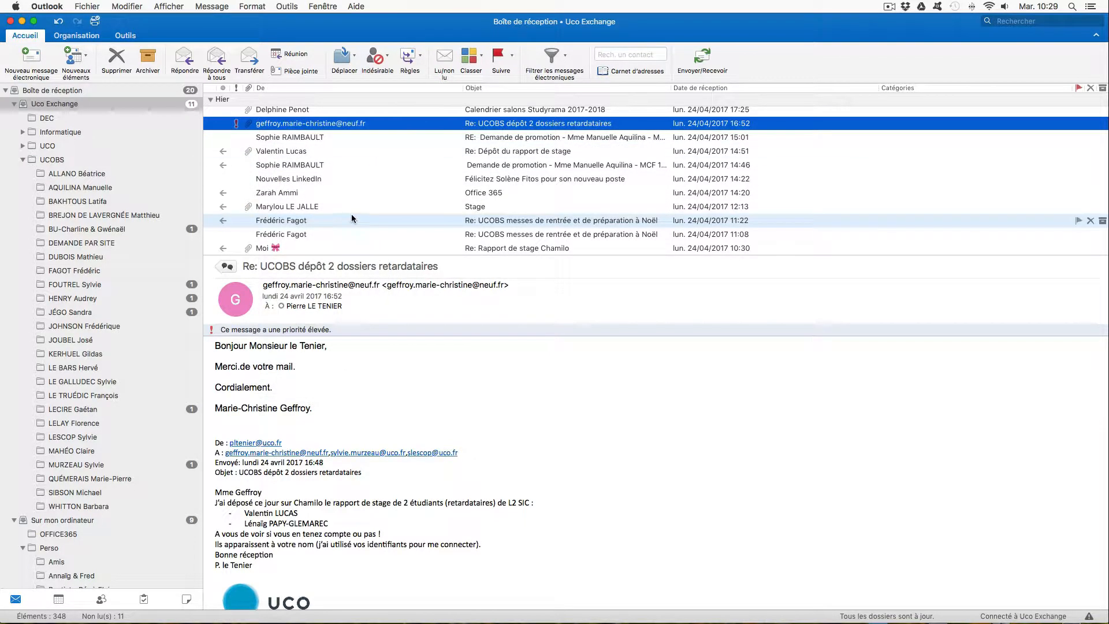
- Apply the correspondent's new UCOBS rule to all messages in the inbox and open the correspondent's folder
key("super+a")
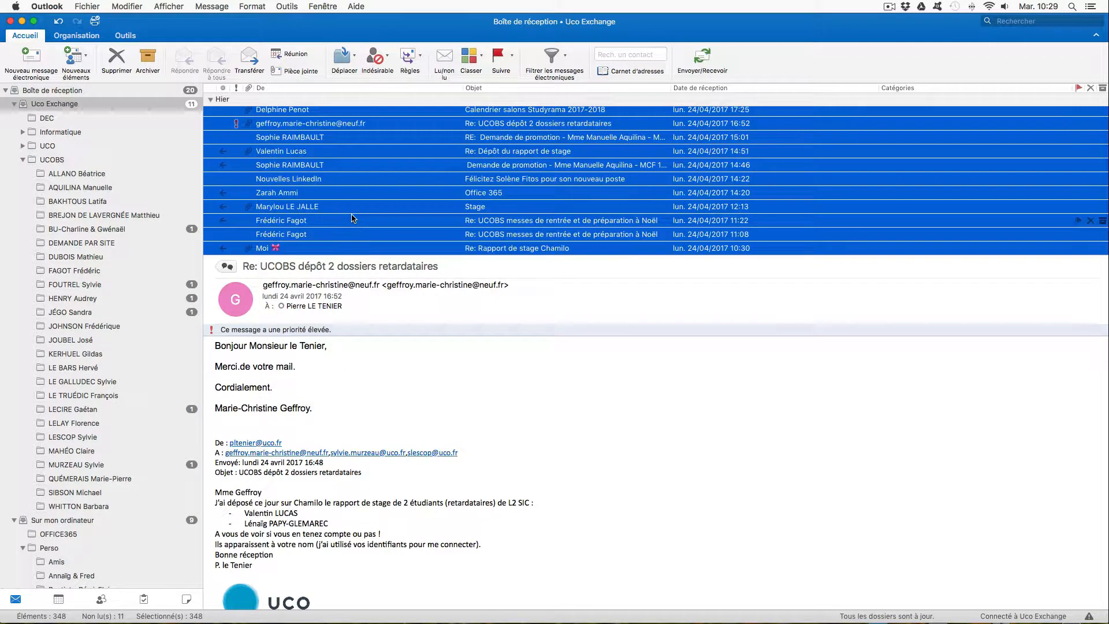
right_click(299, 170)
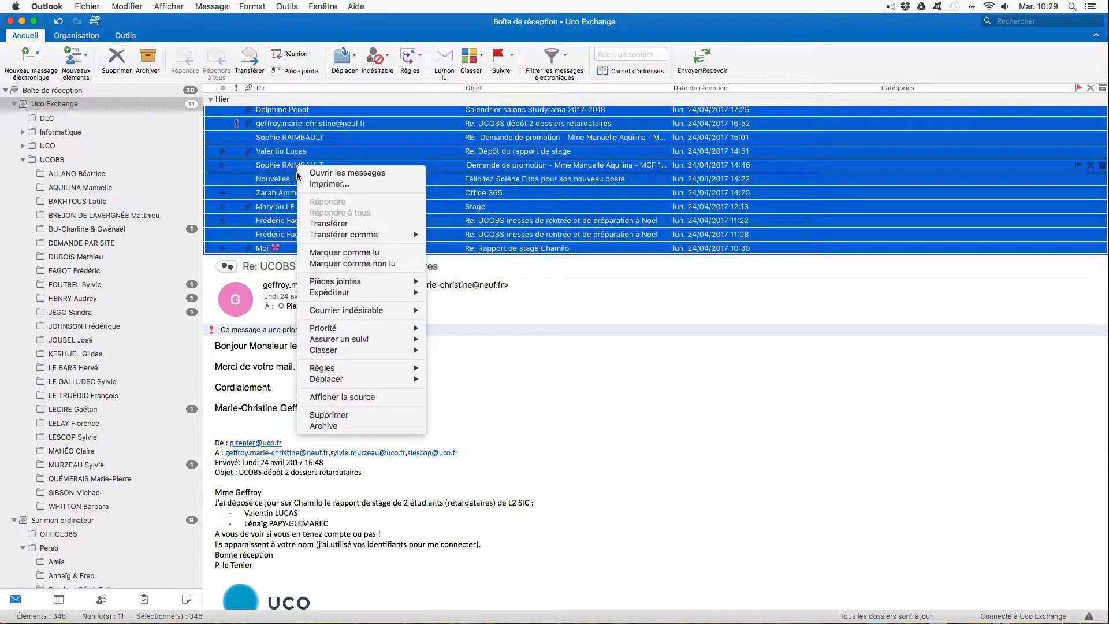
mouse_move(344, 367)
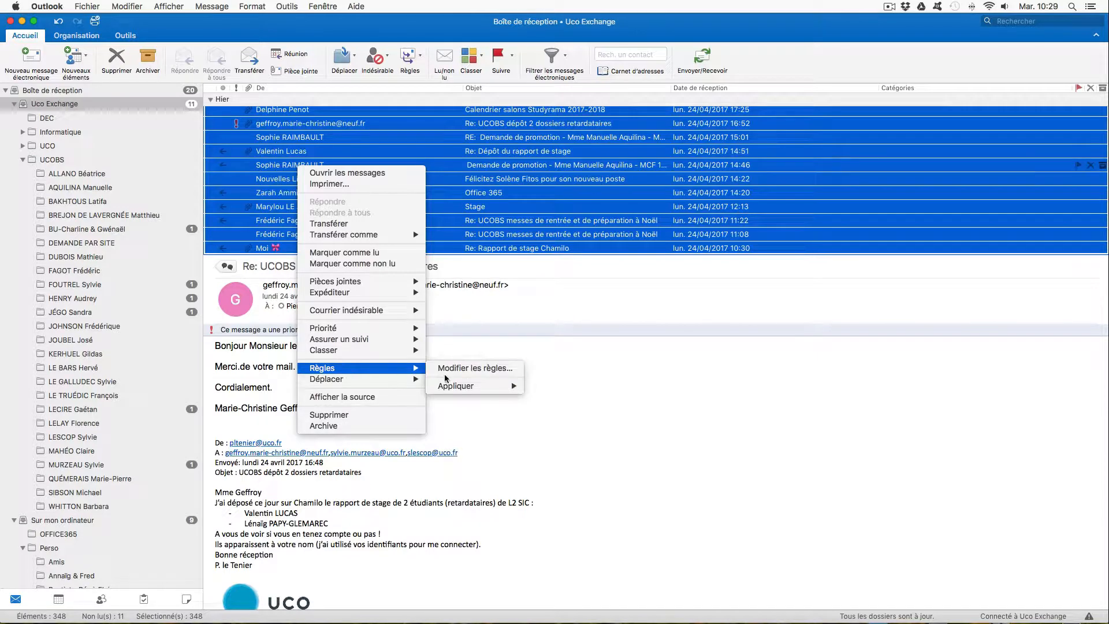
mouse_move(450, 386)
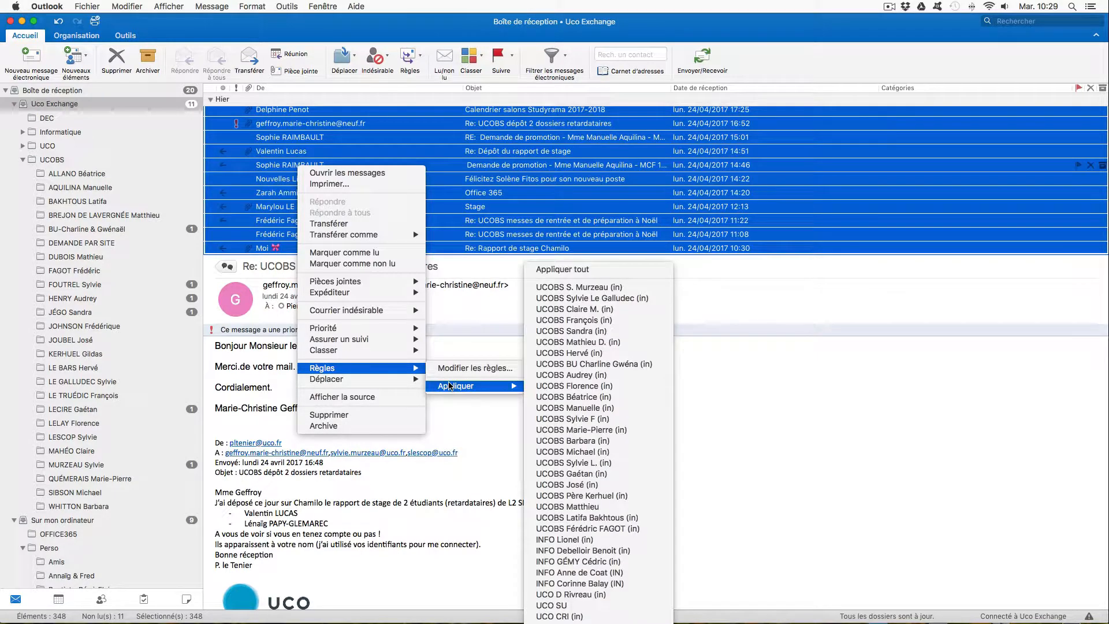
left_click(609, 529)
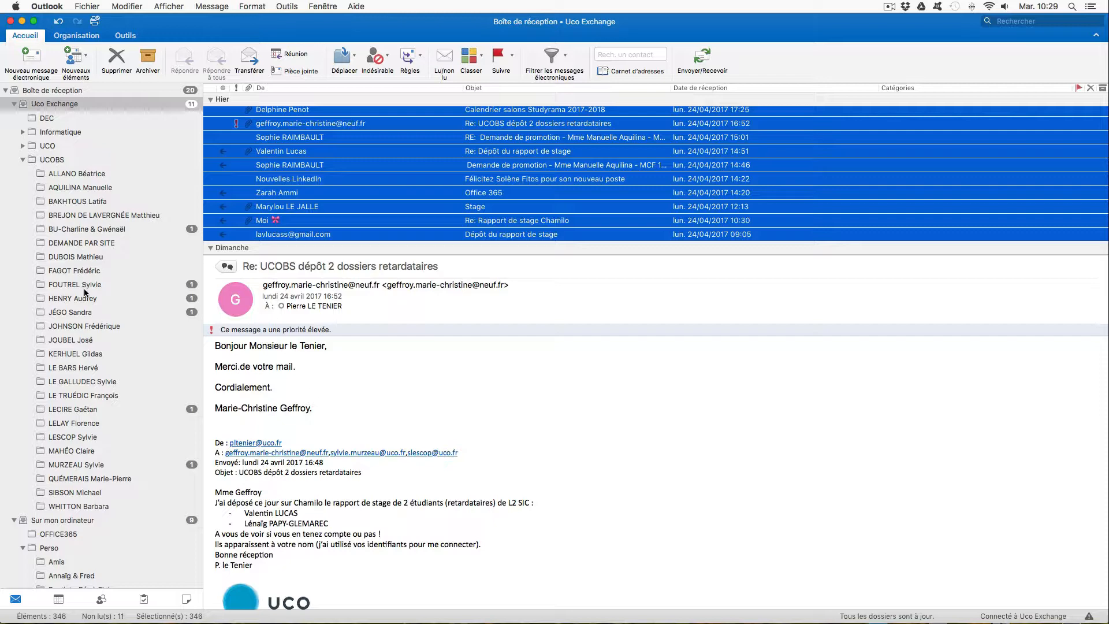
left_click(83, 270)
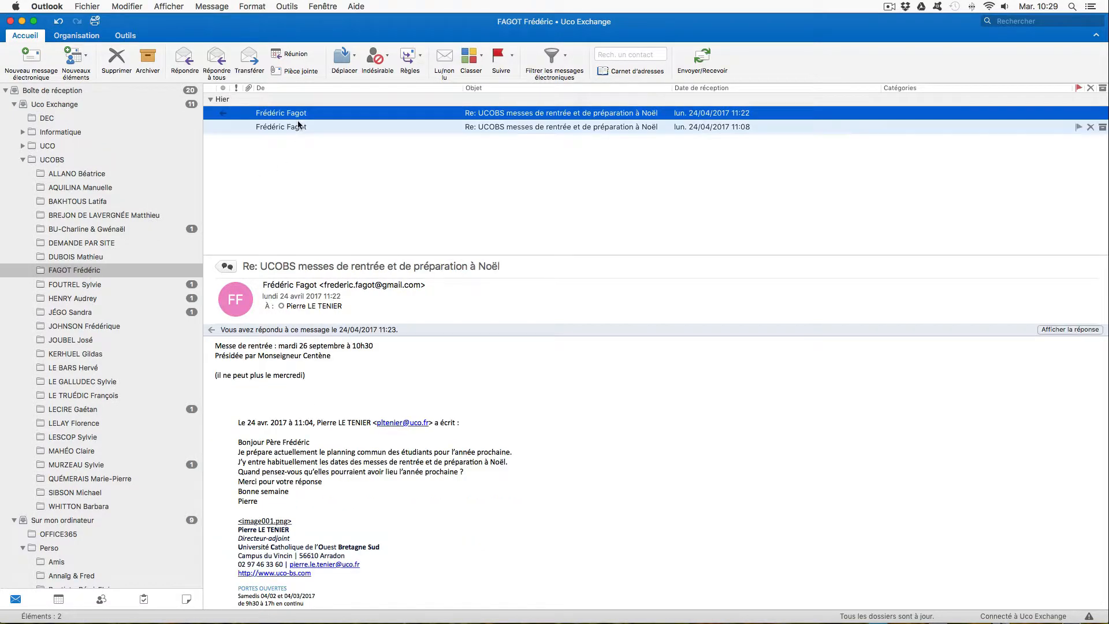